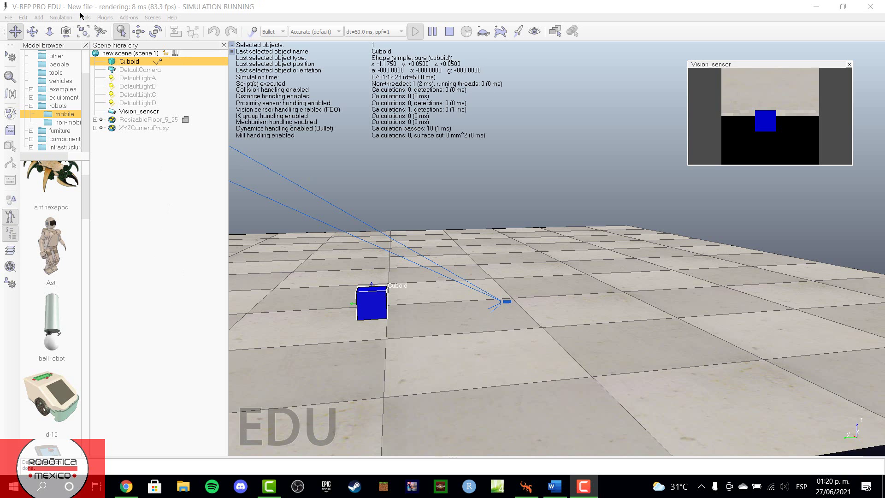
pyautogui.click(39, 18)
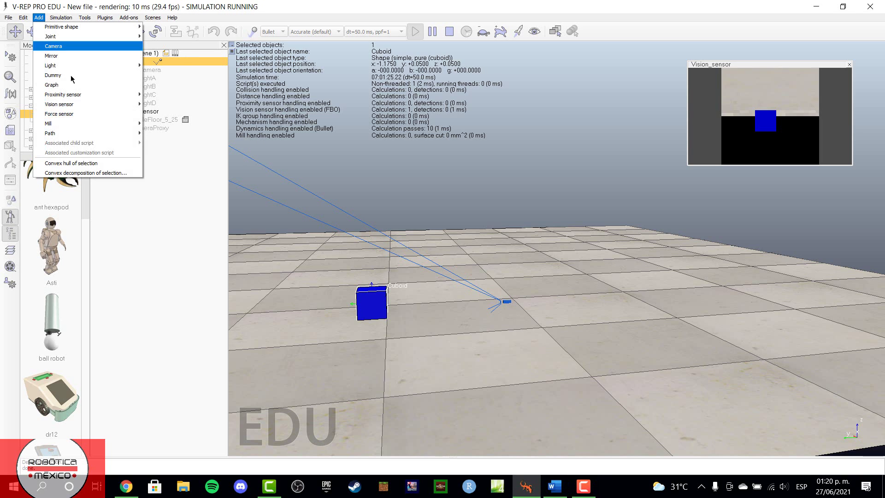
pyautogui.moveTo(111, 95)
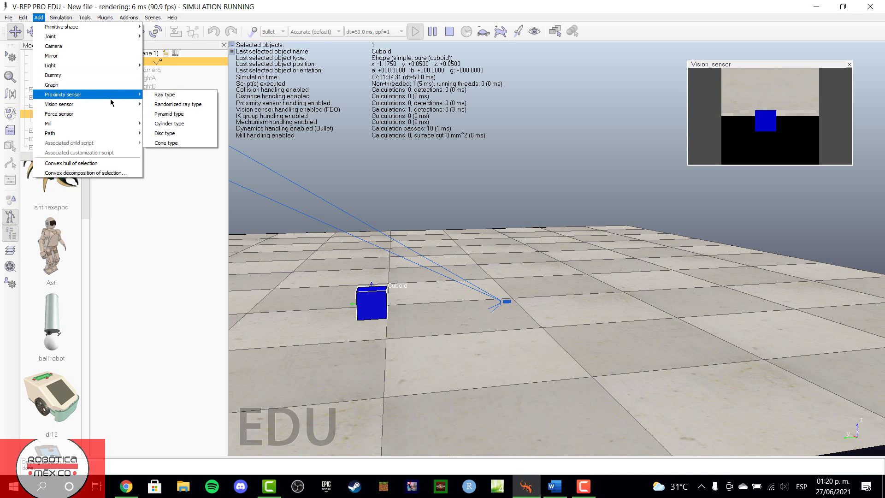
pyautogui.moveTo(113, 67)
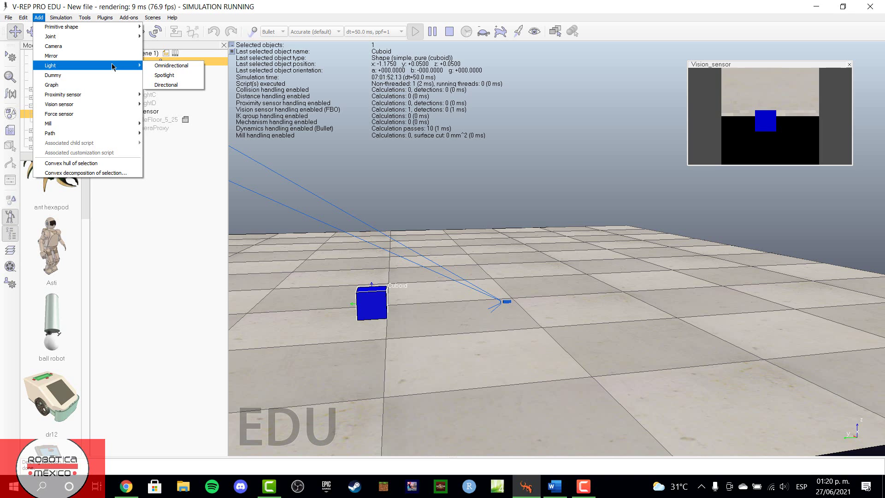
pyautogui.click(141, 313)
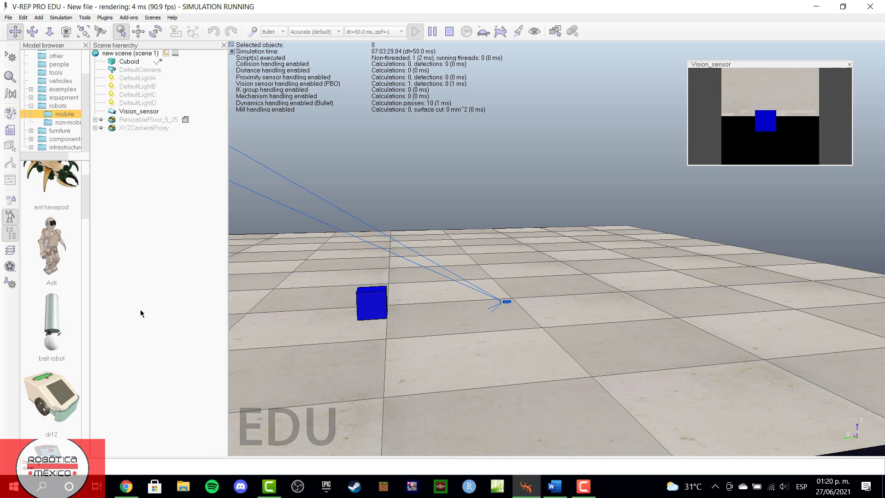
# Move the cuboid within the floor plane to about X -1.1 m and Y 0.025 m while the simulation runs.
pyautogui.click(139, 31)
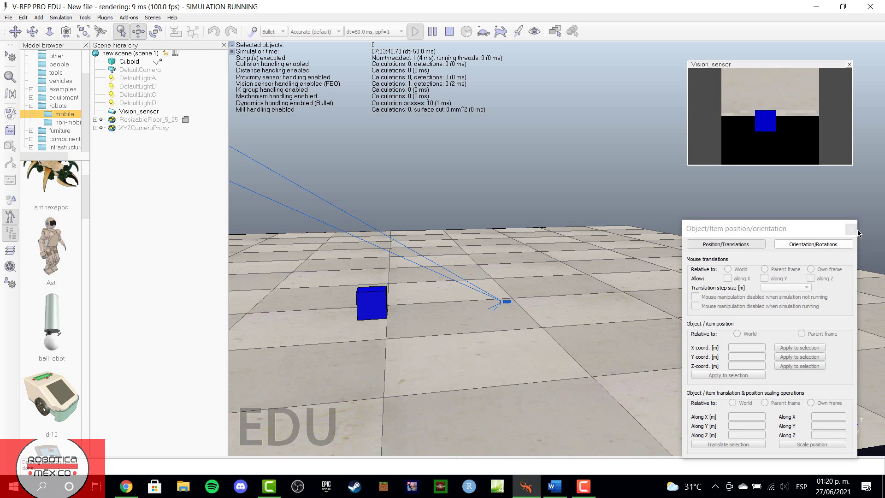
pyautogui.click(129, 61)
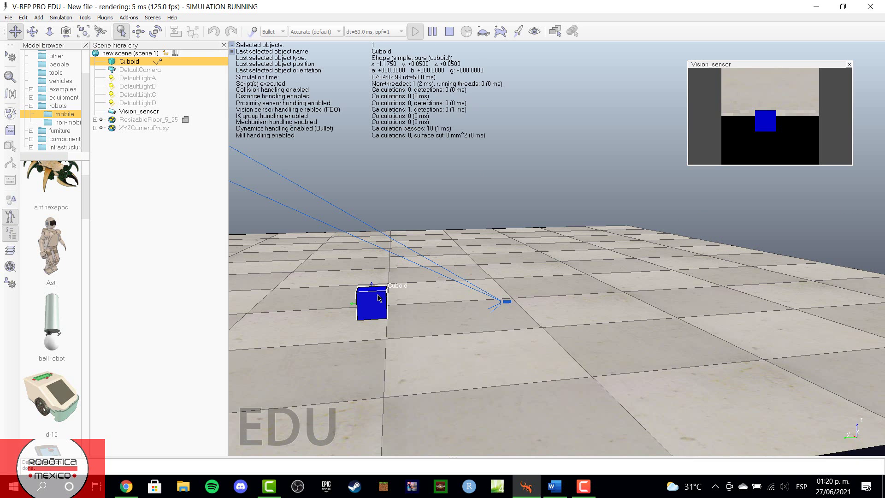
pyautogui.moveTo(378, 298); pyautogui.dragTo(426, 319)
pyautogui.click(137, 30)
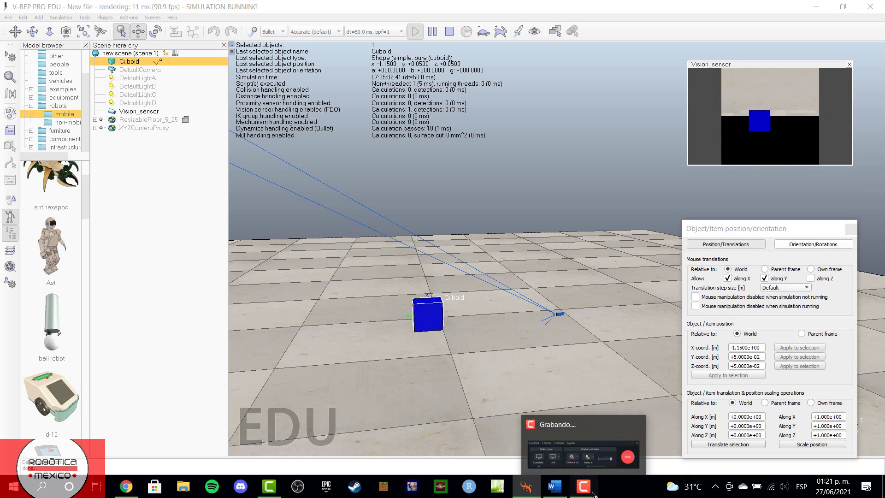
pyautogui.click(593, 494)
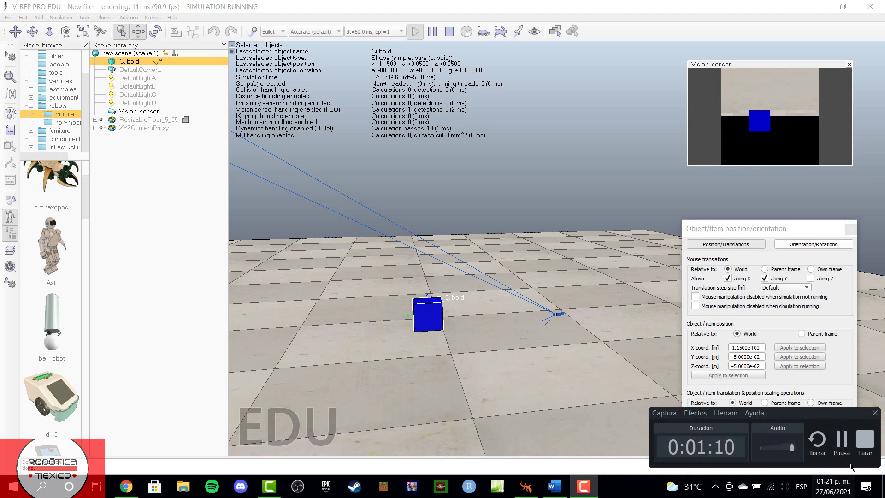
pyautogui.click(839, 440)
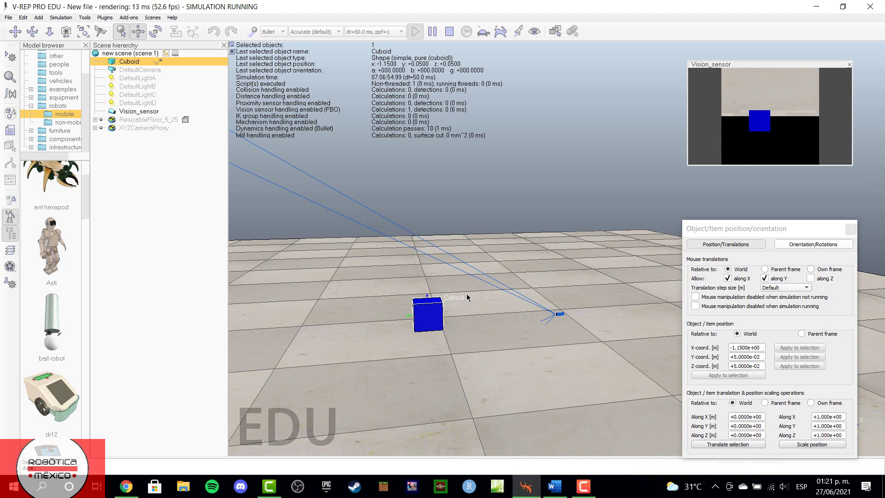
pyautogui.moveTo(437, 318)
pyautogui.mouseDown()
pyautogui.moveTo(460, 322)
pyautogui.moveTo(385, 326)
pyautogui.moveTo(465, 332)
pyautogui.moveTo(430, 322)
pyautogui.mouseUp()
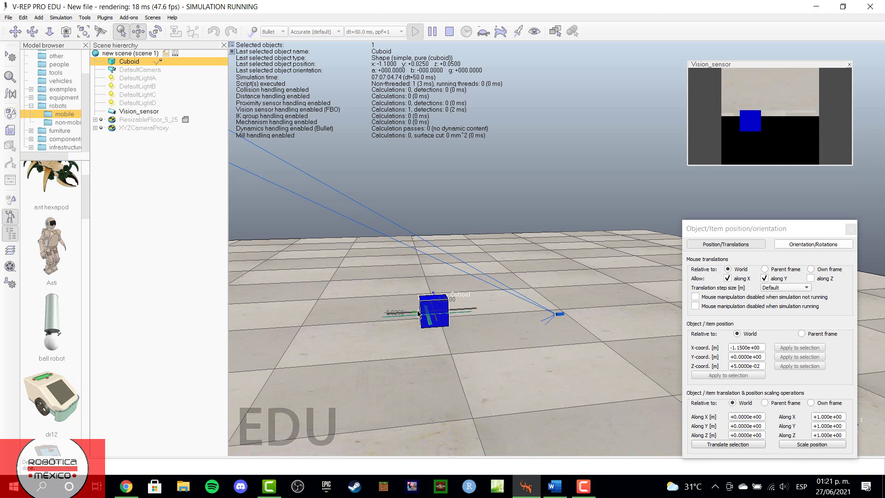
# Delete DefaultLightD while the simulation runs and stop the simulation with DefaultLightB selected.
pyautogui.click(150, 87)
pyautogui.click(150, 95)
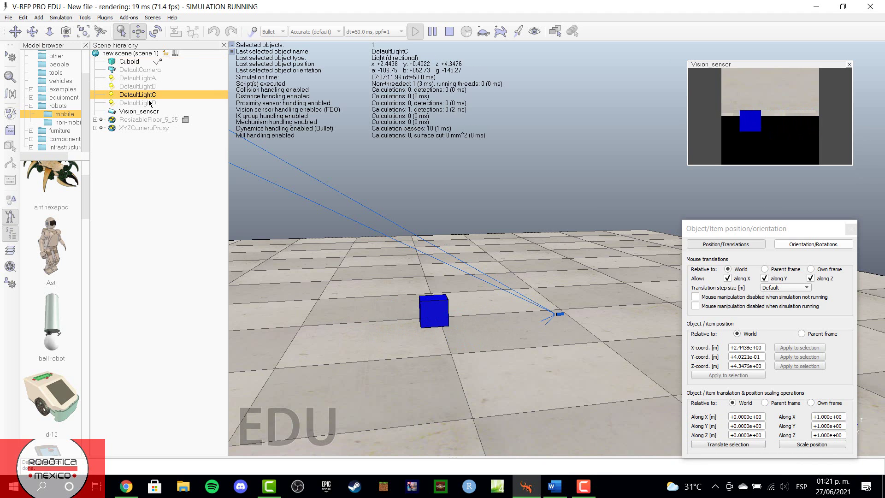
pyautogui.click(149, 103)
pyautogui.press('Delete')
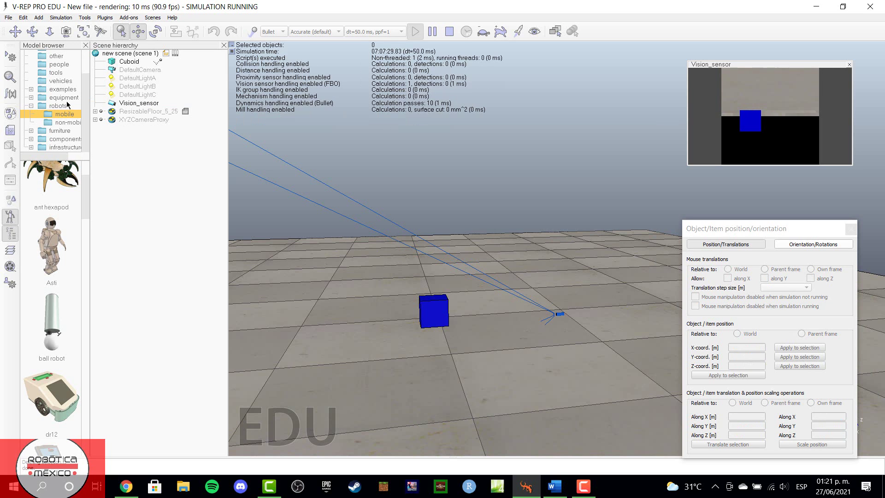
pyautogui.click(134, 87)
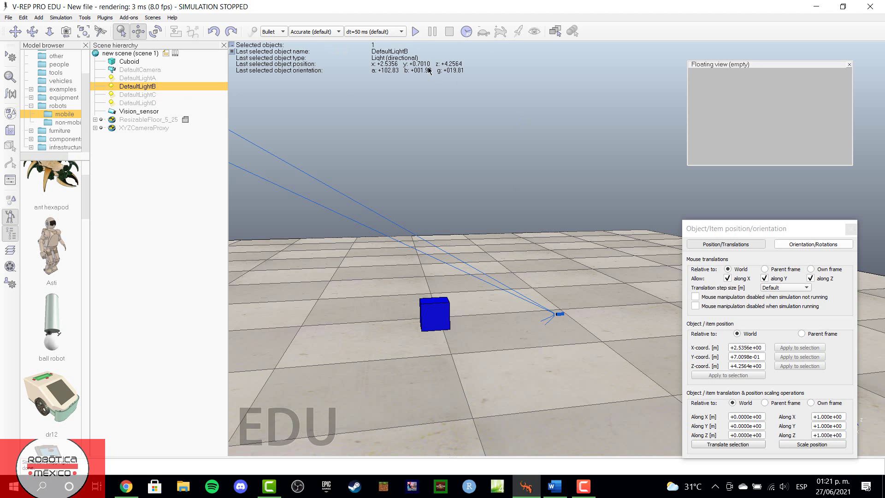
# Associate the empty floating view with Vision_sensor and run the simulation.
pyautogui.click(414, 32)
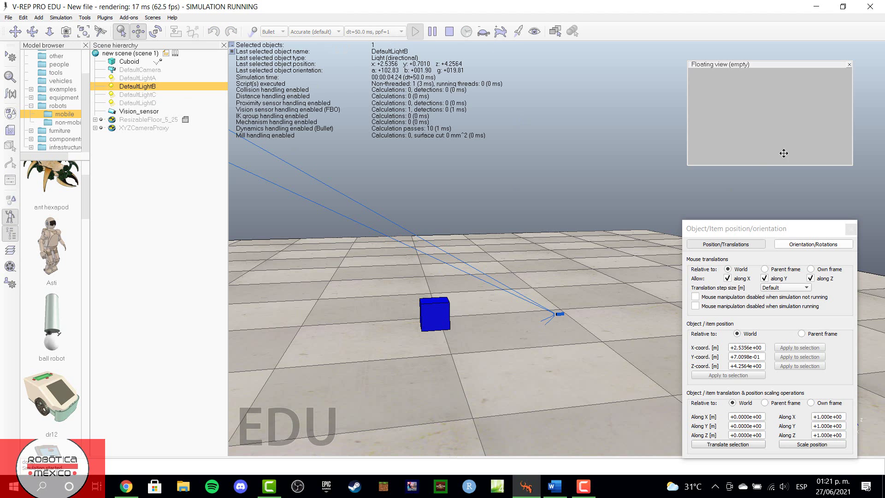
pyautogui.click(449, 32)
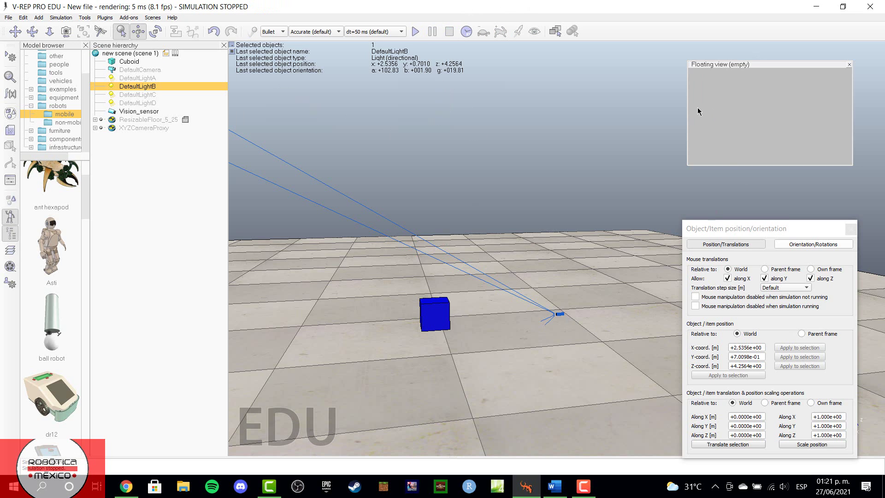
pyautogui.click(119, 111)
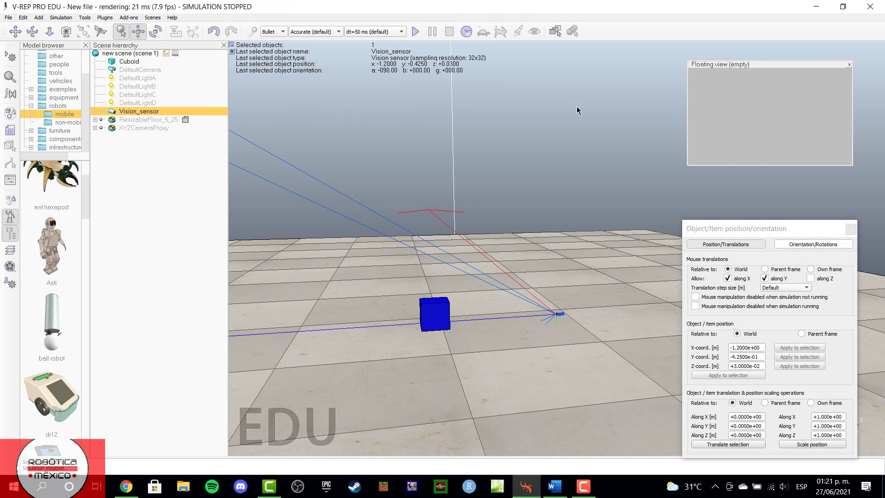
pyautogui.rightClick(721, 101)
pyautogui.moveTo(735, 118)
pyautogui.click(671, 120)
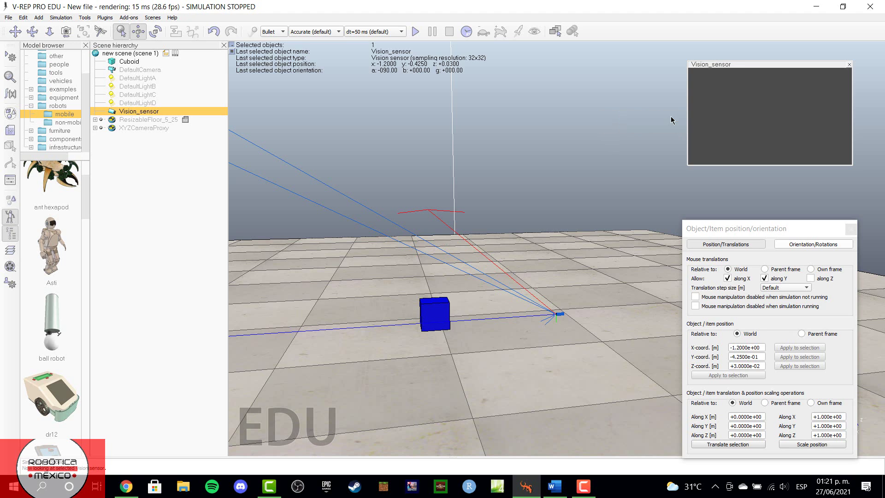
pyautogui.click(416, 32)
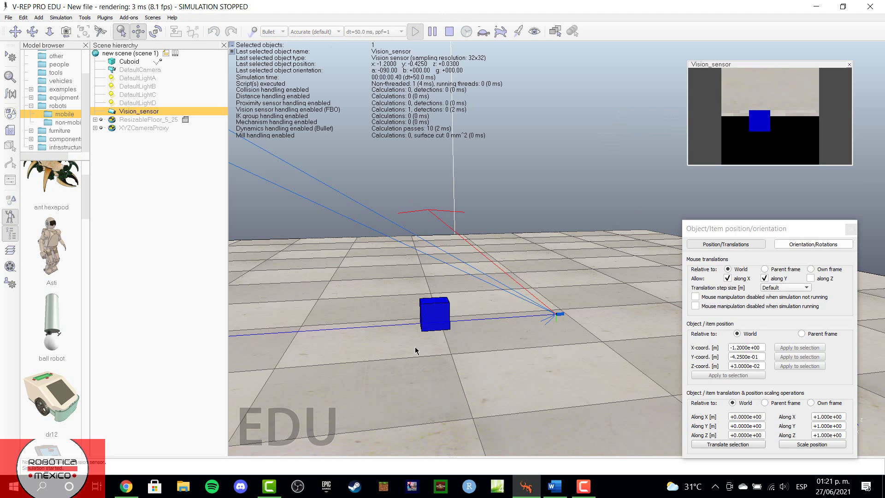
# Delete DefaultLightA from the running scene and stop the simulation.
pyautogui.click(137, 79)
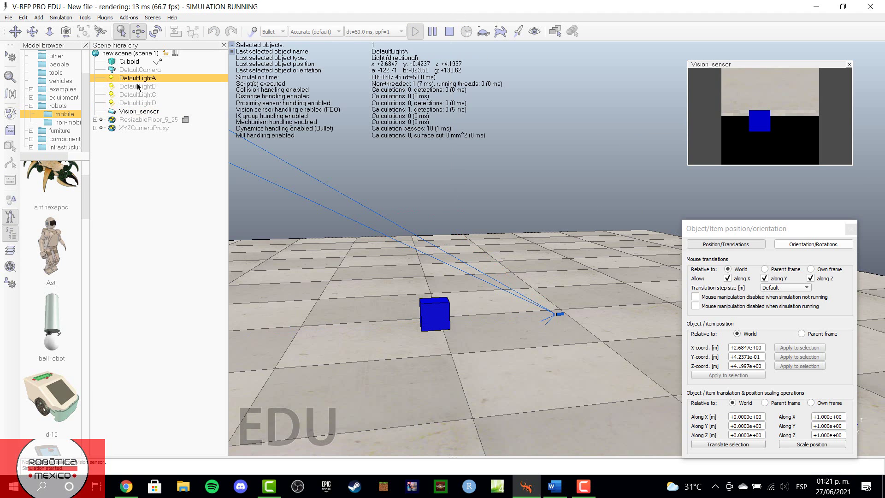
pyautogui.press('Delete')
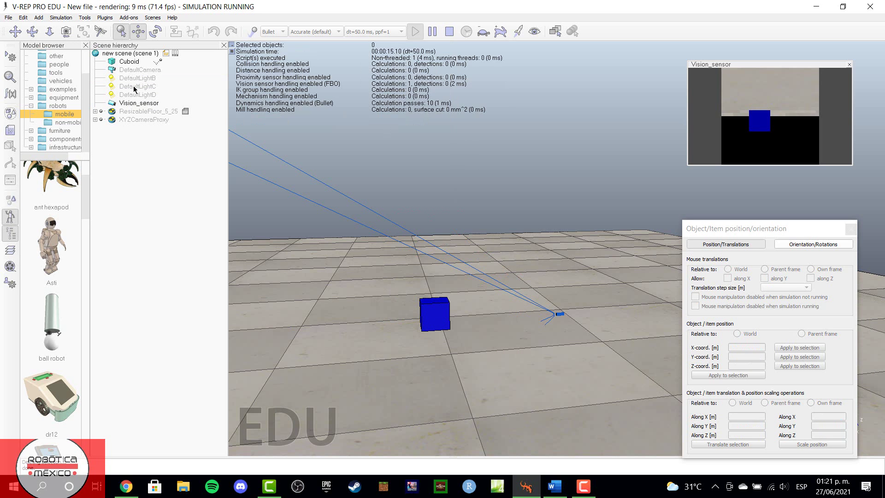
pyautogui.click(449, 32)
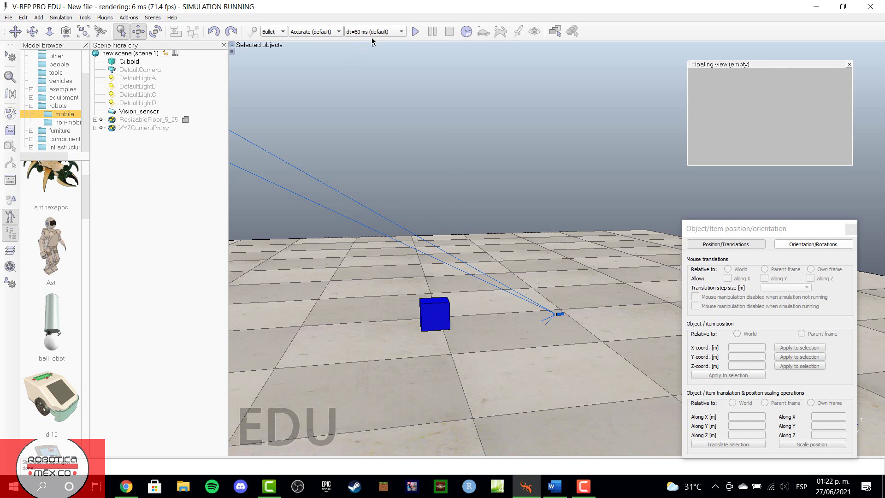
# Link the floating view to Vision_sensor again and clear the object selection.
pyautogui.click(148, 111)
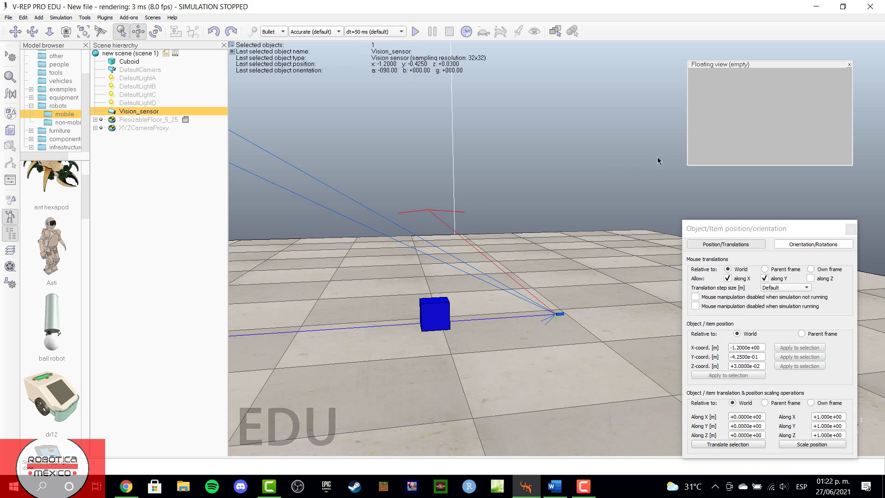
pyautogui.rightClick(739, 154)
pyautogui.moveTo(745, 167)
pyautogui.click(659, 168)
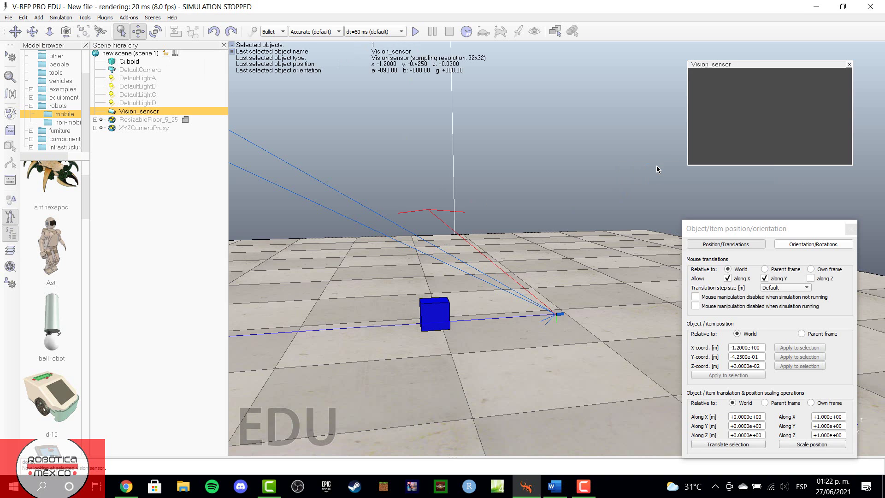
pyautogui.click(547, 372)
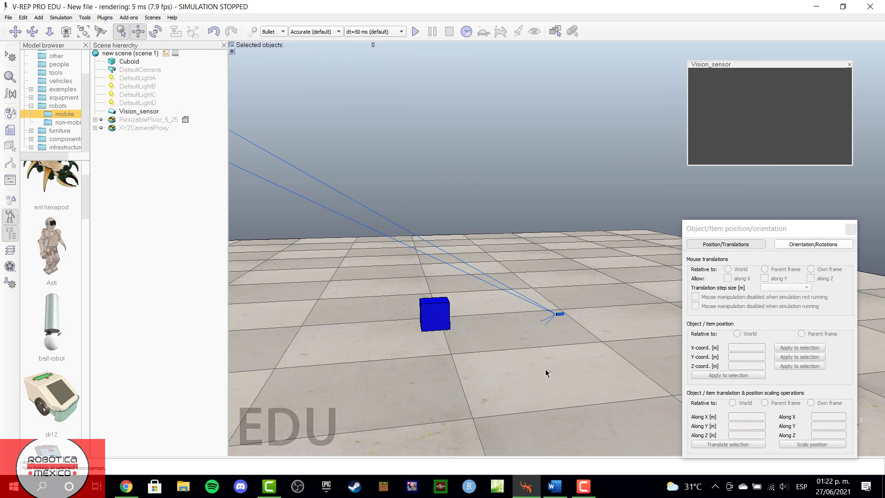
# Add an omnidirectional light and, with the simulation running, move it to about X -0.7 m and Y -0.1 m.
pyautogui.click(38, 18)
pyautogui.moveTo(84, 107)
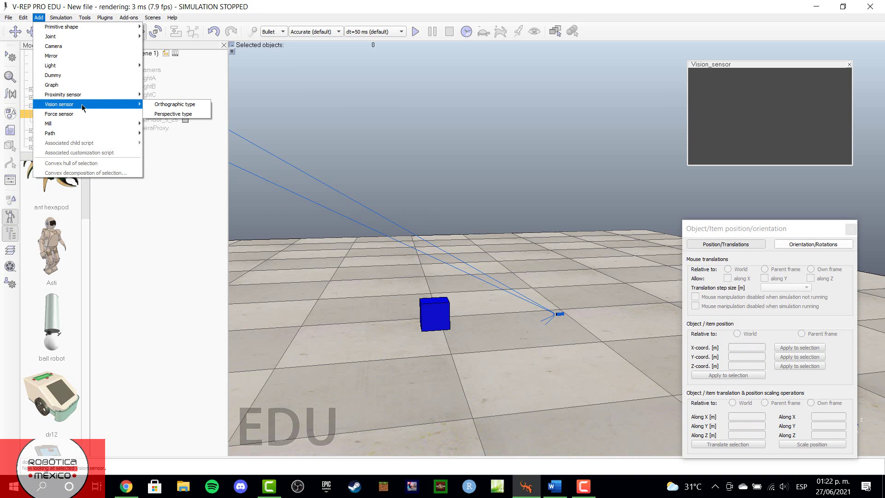
pyautogui.press('Escape')
pyautogui.press('Escape')
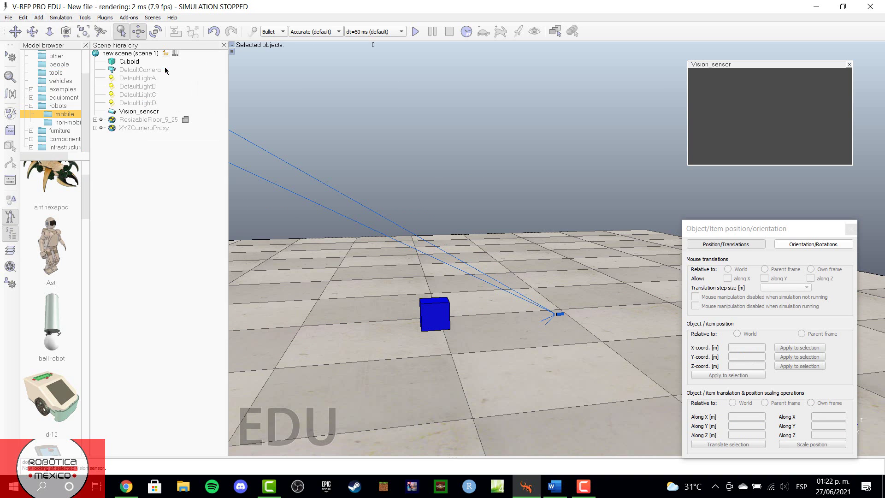
pyautogui.click(415, 31)
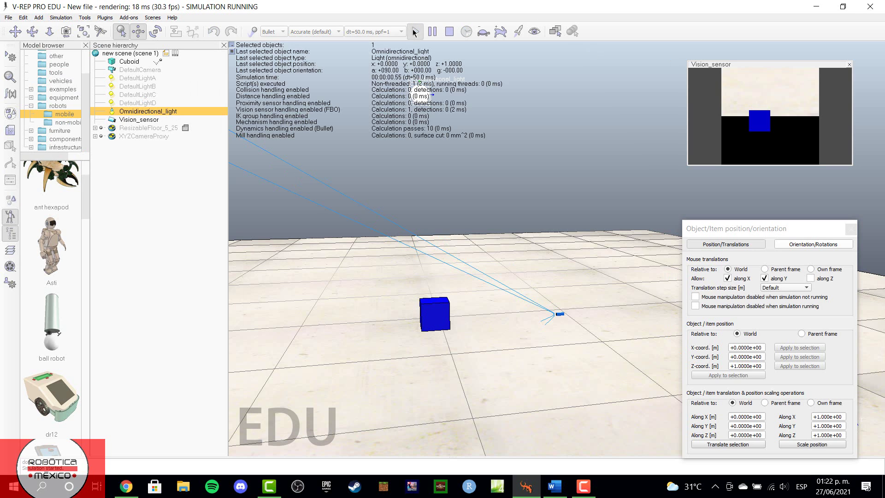
pyautogui.moveTo(431, 90); pyautogui.dragTo(497, 372)
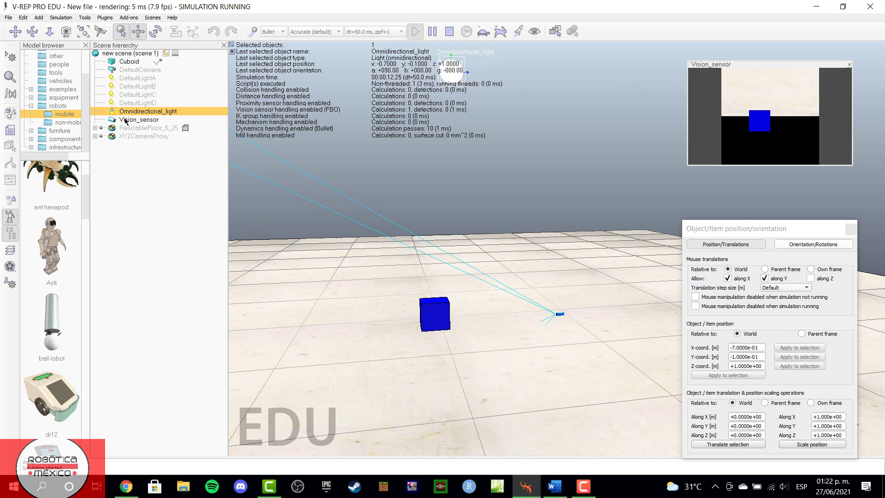
# Move the cuboid in front of the vision sensor to about X -1.175 m and Y 0.075 m.
pyautogui.click(125, 62)
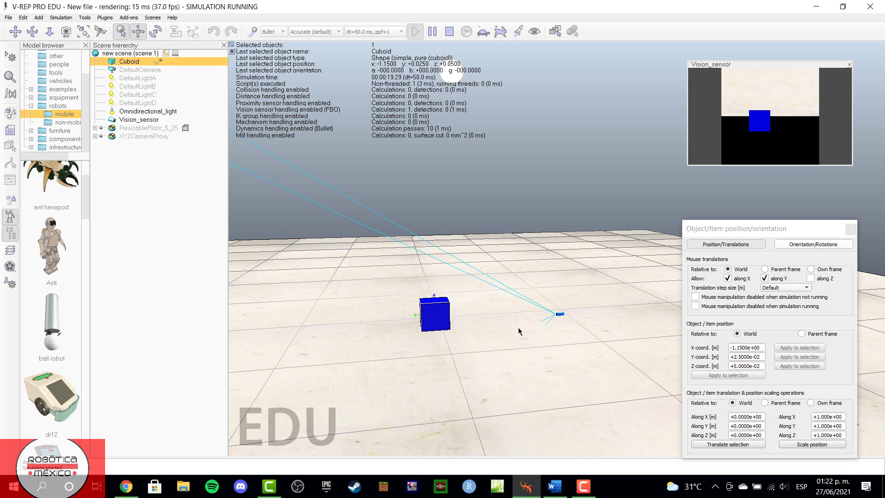
pyautogui.moveTo(433, 313)
pyautogui.mouseDown()
pyautogui.moveTo(449, 319)
pyautogui.moveTo(419, 316)
pyautogui.mouseUp()
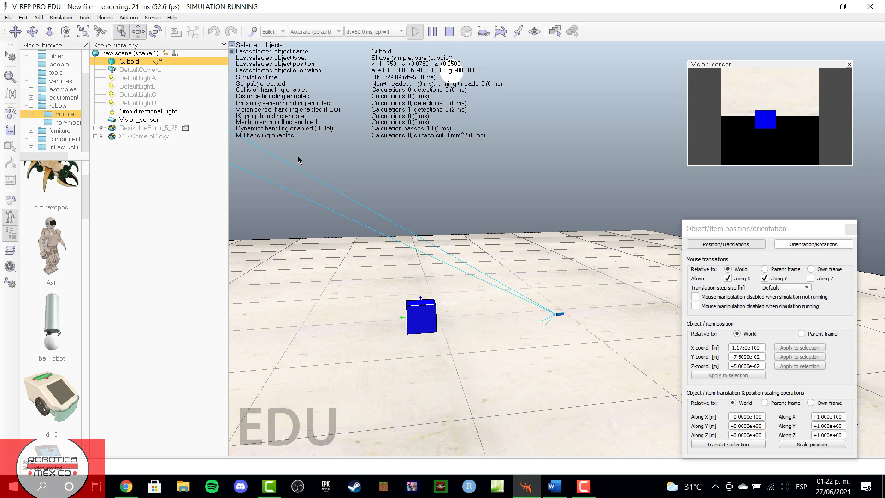
# Delete the existing omnidirectional light and add a new omnidirectional light to the running scene.
pyautogui.click(147, 112)
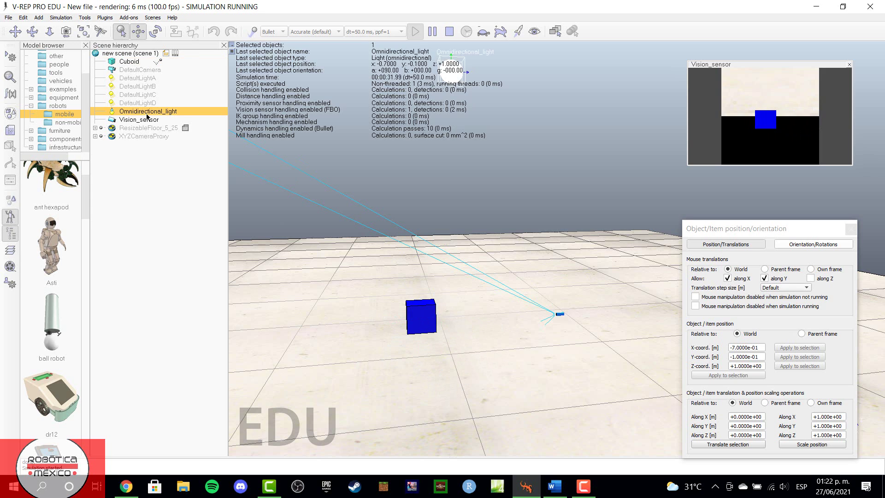
pyautogui.press('Delete')
pyautogui.click(39, 18)
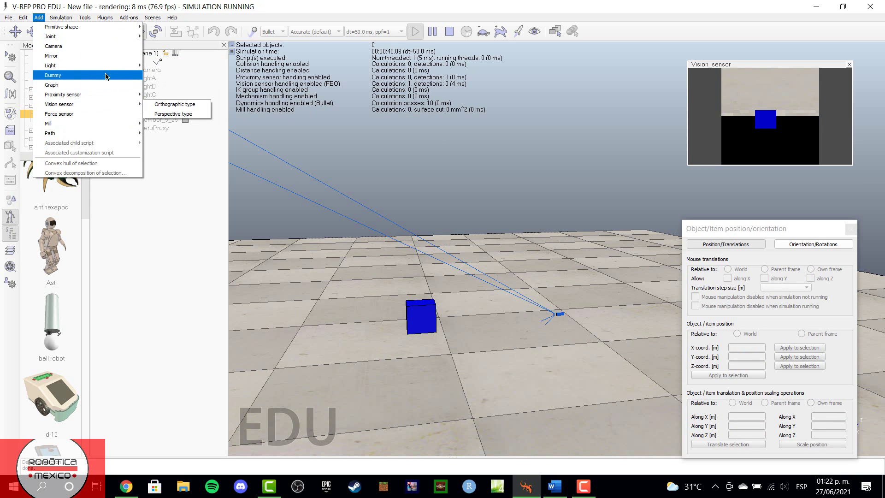
pyautogui.click(159, 66)
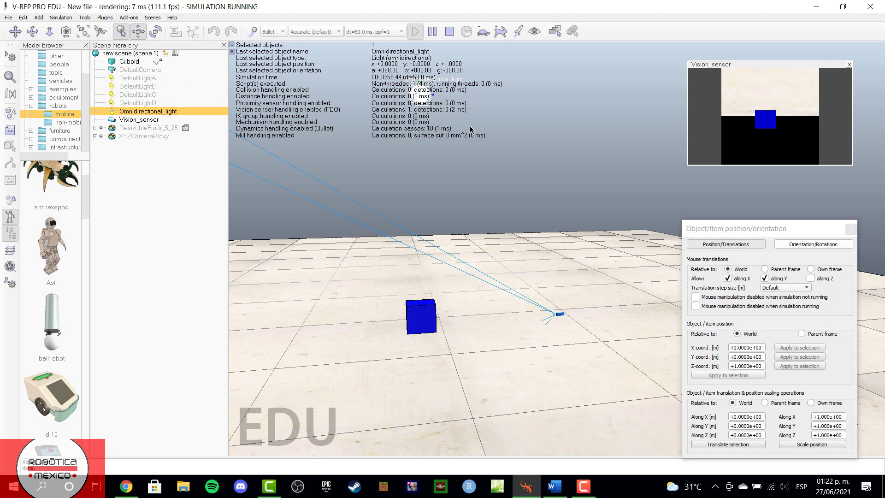
# Move the new omnidirectional light to about X -1.65 m, Y -3.425 m and Z 0.15 m.
pyautogui.moveTo(417, 101); pyautogui.dragTo(457, 65)
pyautogui.moveTo(399, 11); pyautogui.dragTo(323, 276)
pyautogui.moveTo(318, 134); pyautogui.dragTo(443, 236)
pyautogui.click(811, 279)
pyautogui.press('ctrl')
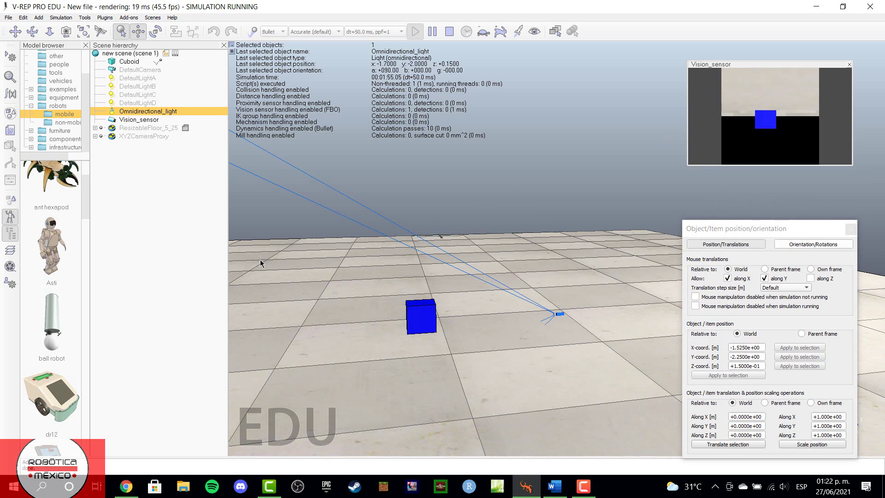
pyautogui.moveTo(769, 236); pyautogui.dragTo(760, 325)
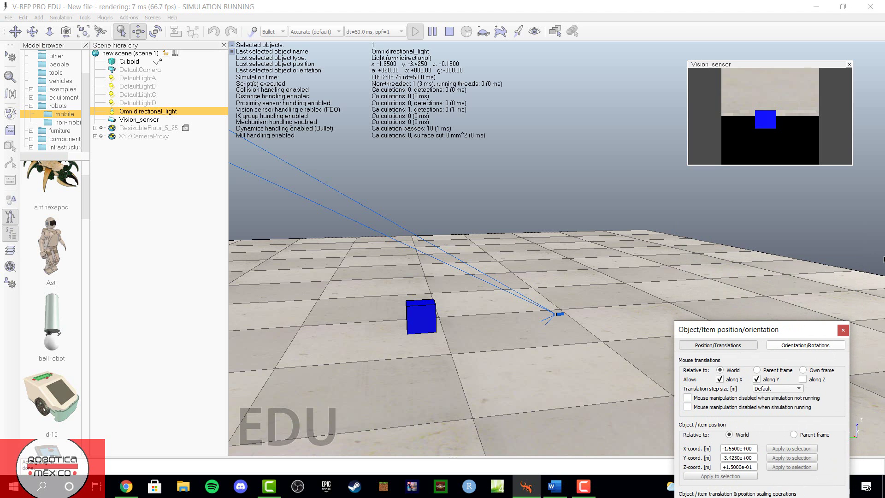
# Move the omnidirectional light near the cuboid to about X -1.475 m and Y 0 m, and raise it to Z 1.1 m.
pyautogui.scroll(-10, 831, 268)
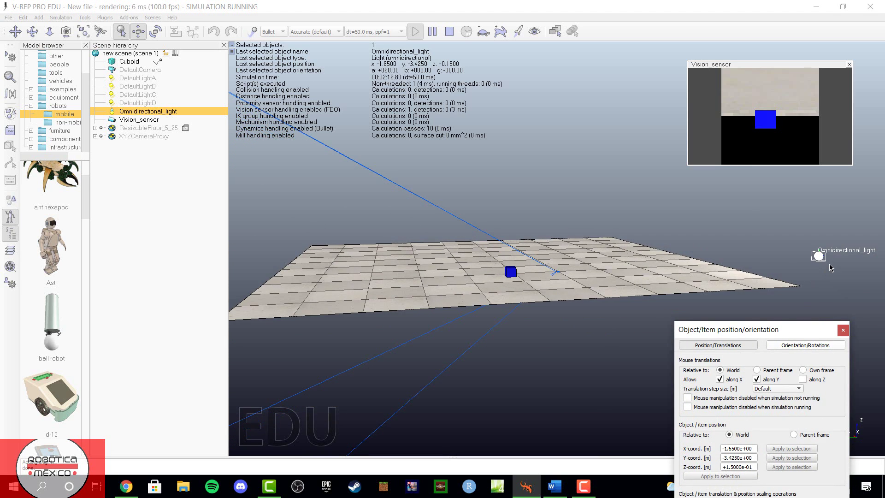
pyautogui.moveTo(821, 261); pyautogui.dragTo(511, 271)
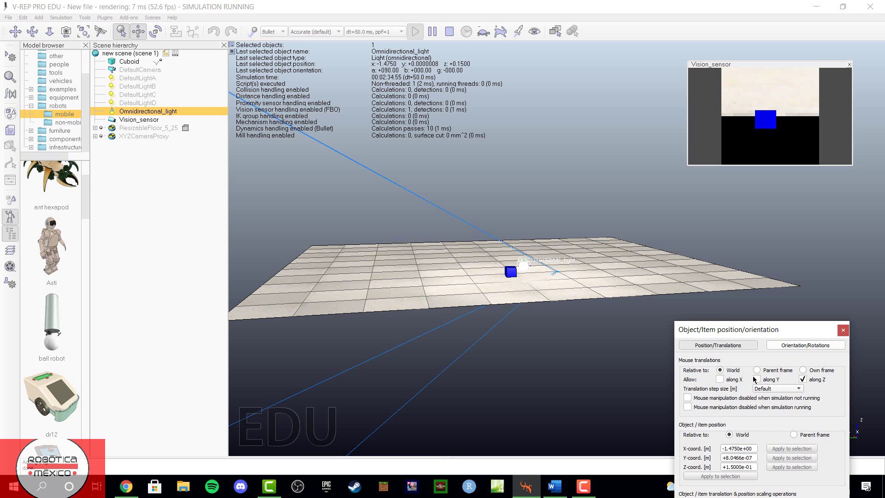
pyautogui.moveTo(522, 264); pyautogui.dragTo(499, 165)
pyautogui.scroll(3, 615, 277)
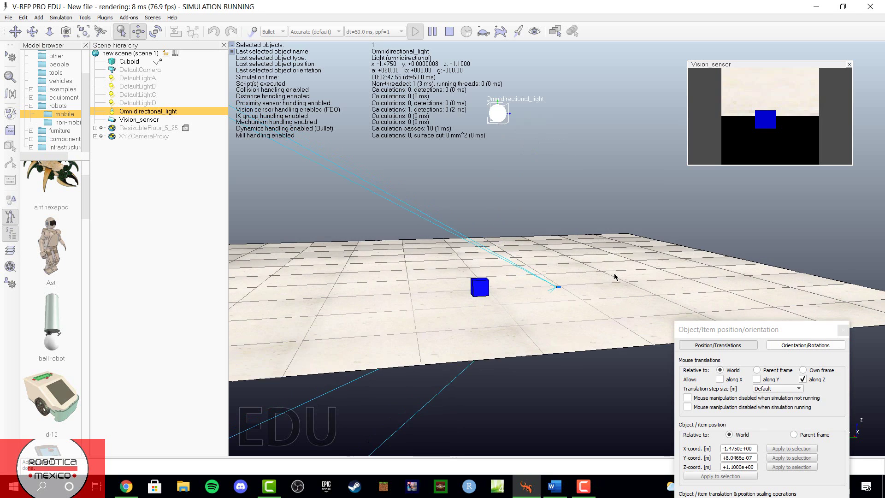
pyautogui.scroll(2, 526, 267)
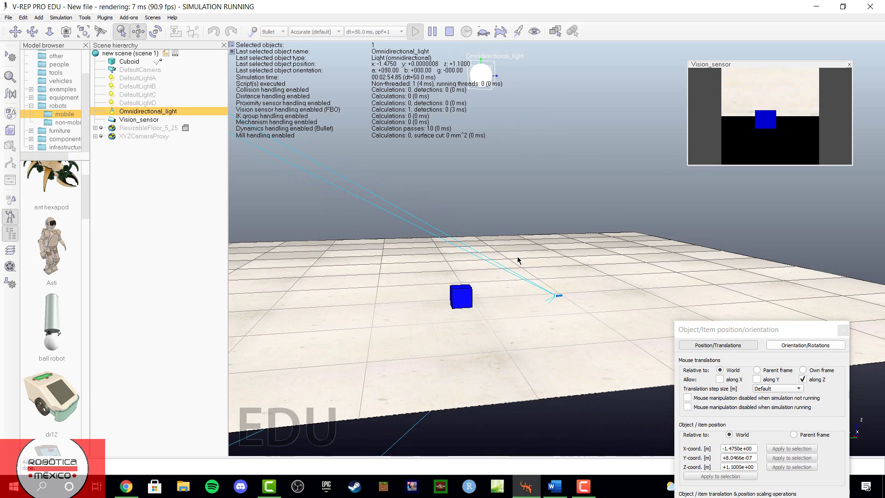
# Open the omnidirectional light's object properties and look over its common and light settings.
pyautogui.doubleClick(114, 113)
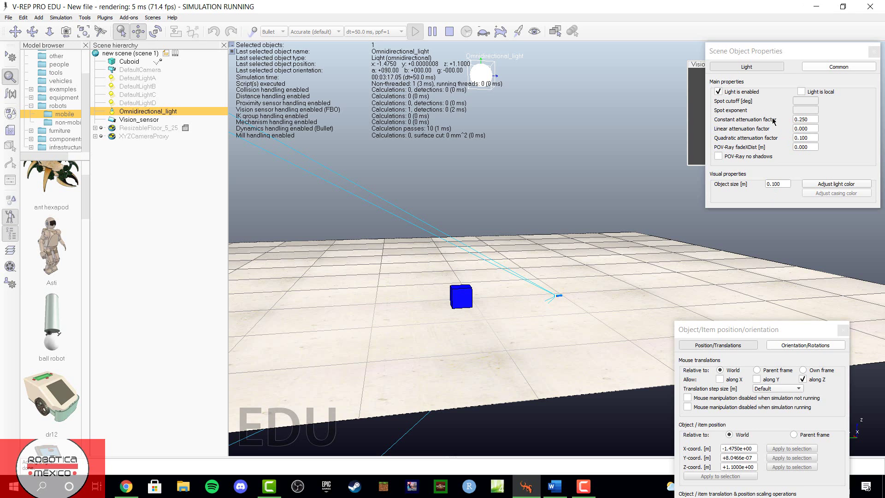
pyautogui.click(839, 68)
pyautogui.click(782, 67)
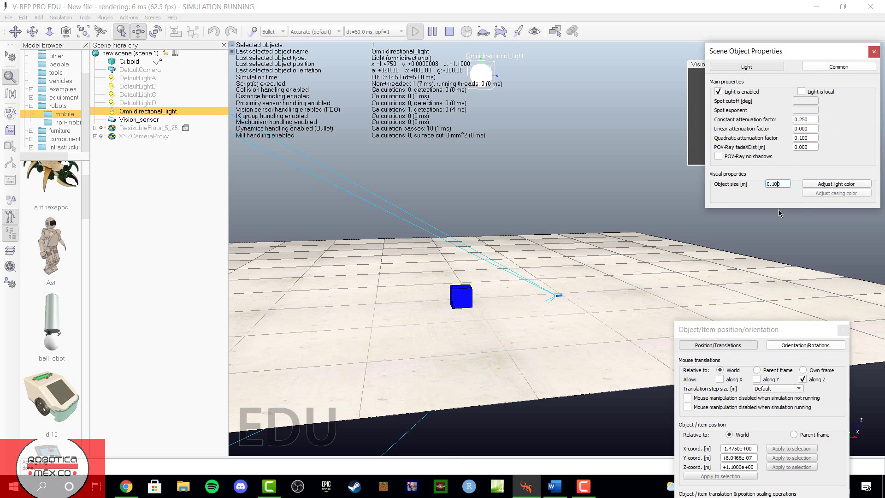
# Set the light's diffuse colour to pure blue with red 0.00, green 0.00 and blue 1.00.
pyautogui.click(841, 185)
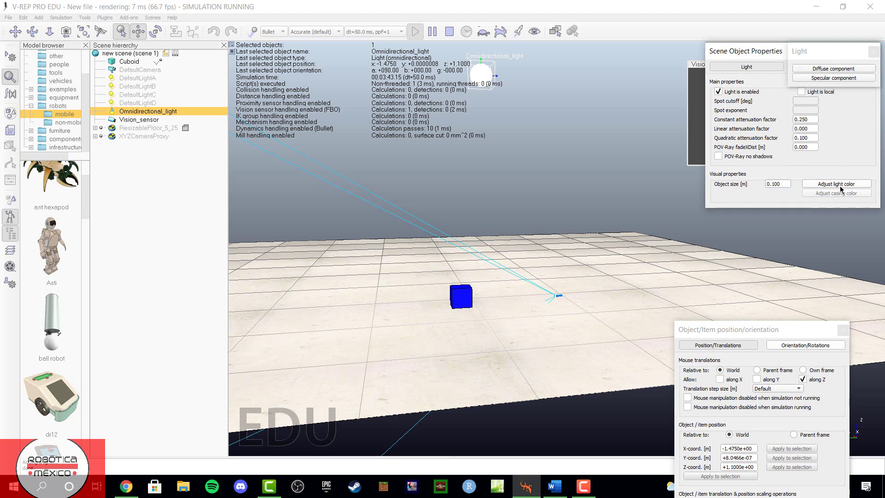
pyautogui.click(819, 69)
pyautogui.moveTo(843, 77); pyautogui.dragTo(867, 96)
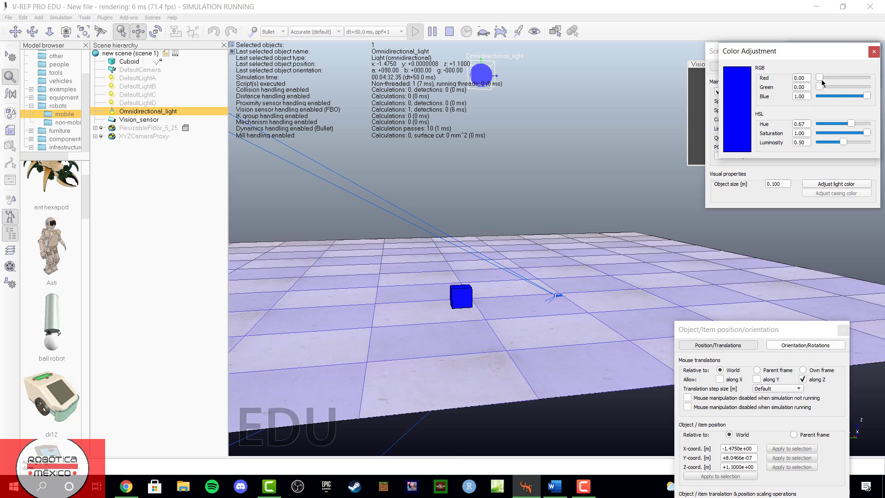
# Vary the green component of the blue diffuse light and bring the colour to white with RGB 1.00, 1.00, 1.00.
pyautogui.moveTo(820, 78)
pyautogui.mouseDown()
pyautogui.moveTo(882, 82)
pyautogui.moveTo(817, 78)
pyautogui.moveTo(819, 87)
pyautogui.mouseUp()
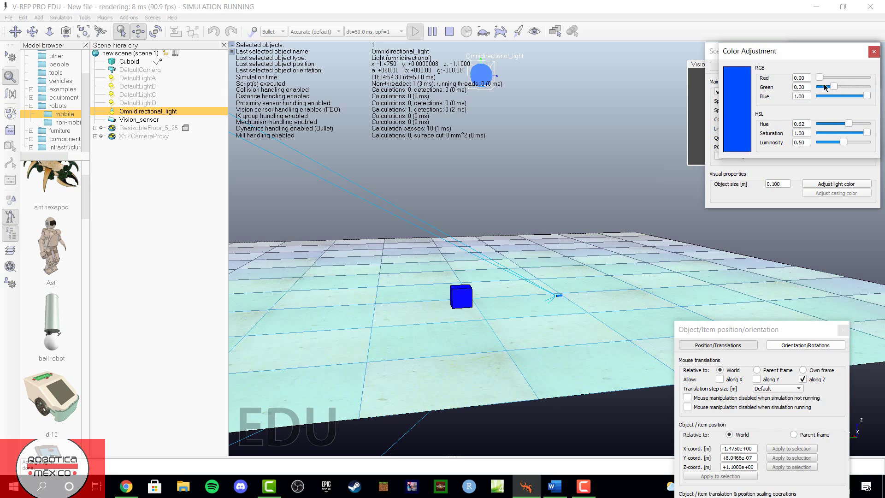
pyautogui.click(838, 78)
pyautogui.moveTo(867, 95)
pyautogui.mouseDown()
pyautogui.moveTo(779, 89)
pyautogui.moveTo(873, 96)
pyautogui.mouseUp()
pyautogui.moveTo(820, 86); pyautogui.dragTo(881, 88)
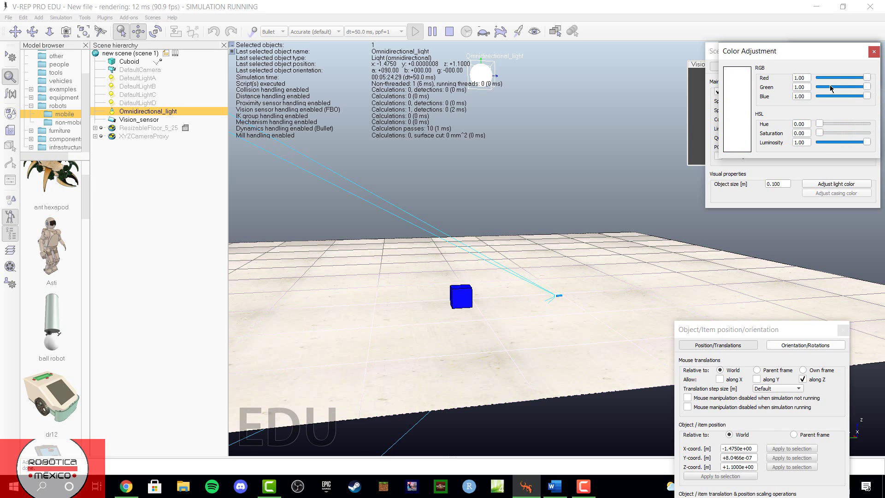
# Try a red diffuse colour with RGB 1.00, 0.00, 0.00 on the light and return it to white.
pyautogui.click(858, 88)
pyautogui.moveTo(858, 88); pyautogui.dragTo(806, 88)
pyautogui.moveTo(866, 96); pyautogui.dragTo(791, 103)
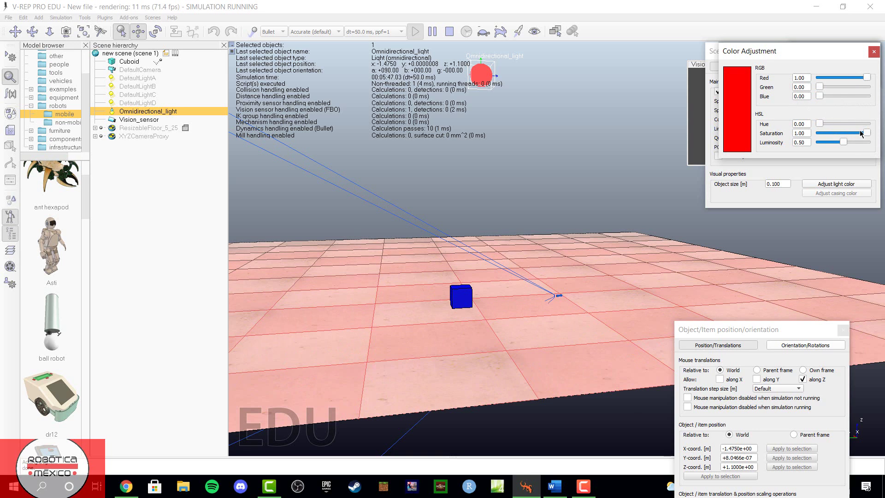
pyautogui.moveTo(867, 132); pyautogui.dragTo(882, 141)
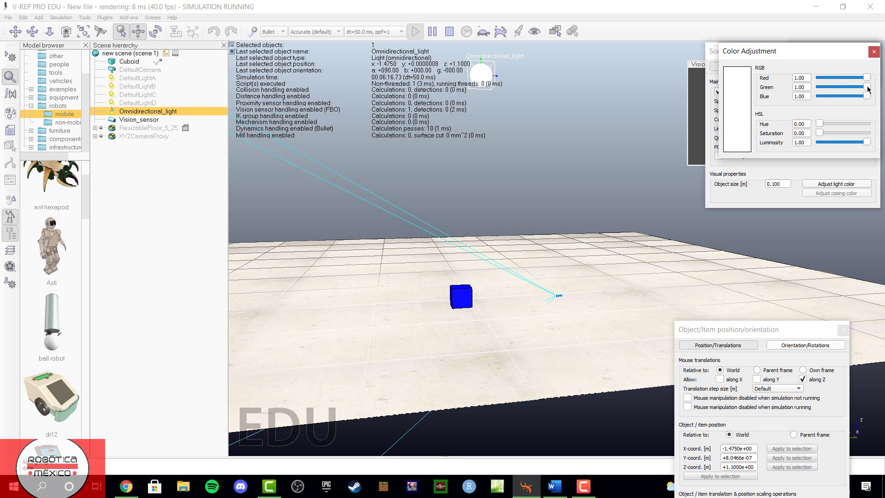
# Try a yellow diffuse colour with red 1.00, green 0.98 and blue 0.00, and return the light to white.
pyautogui.moveTo(869, 89); pyautogui.dragTo(819, 97)
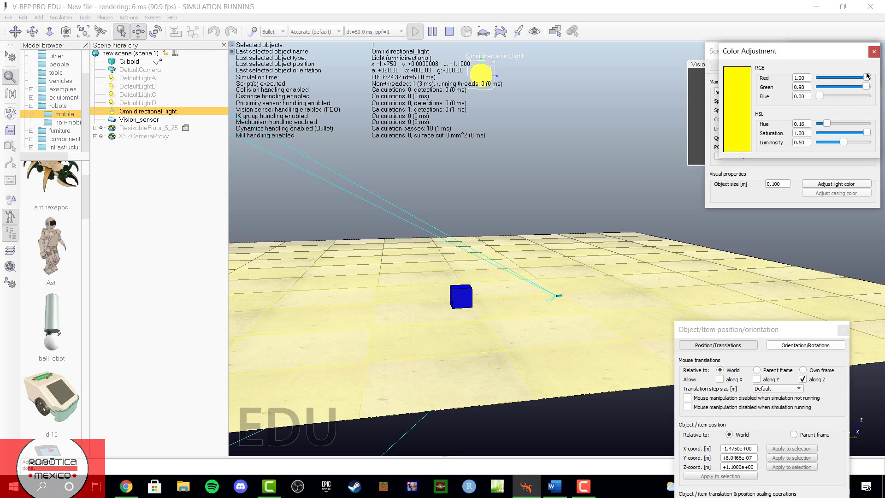
pyautogui.moveTo(868, 77)
pyautogui.mouseDown()
pyautogui.moveTo(819, 77)
pyautogui.moveTo(872, 88)
pyautogui.mouseUp()
pyautogui.moveTo(843, 141); pyautogui.dragTo(880, 144)
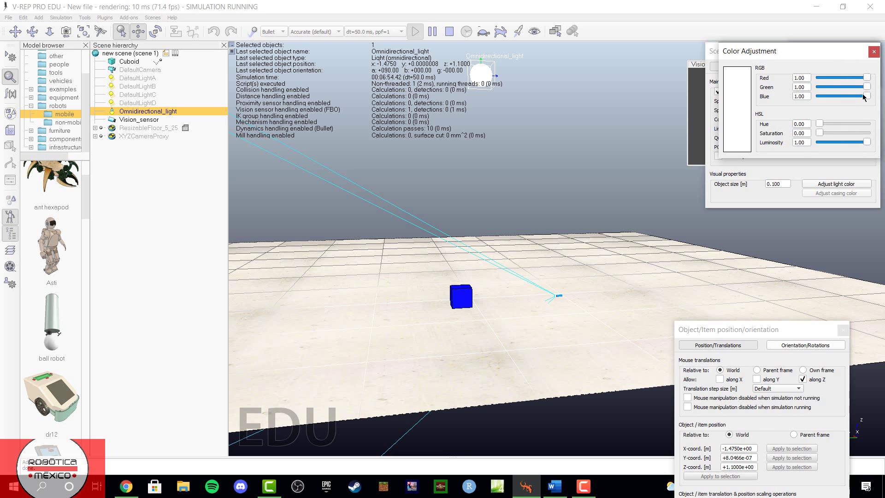
# Cycle the light's diffuse colour through red and yellow, restore white and close the colour dialogs.
pyautogui.moveTo(864, 96); pyautogui.dragTo(809, 126)
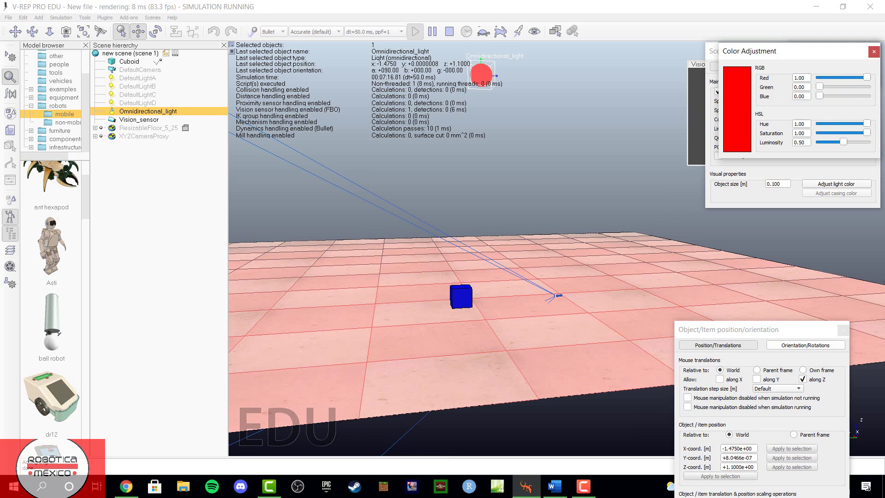
pyautogui.moveTo(820, 87); pyautogui.dragTo(884, 89)
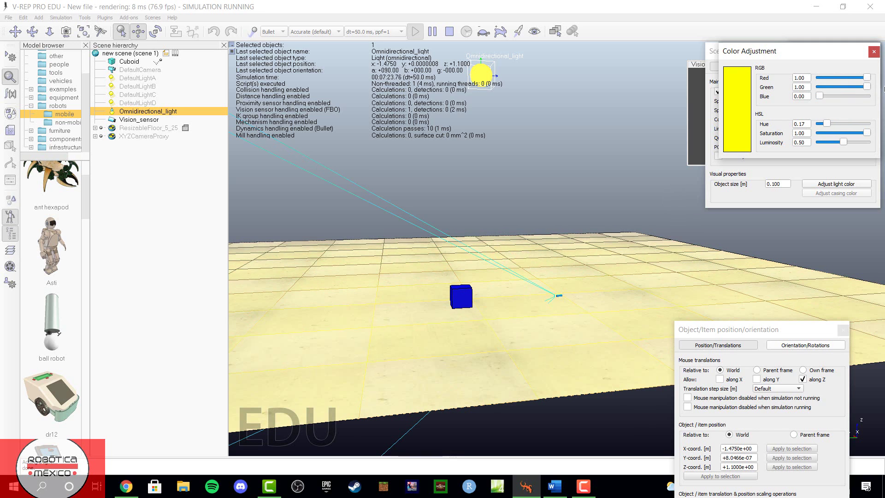
pyautogui.moveTo(824, 95); pyautogui.dragTo(867, 96)
pyautogui.click(874, 51)
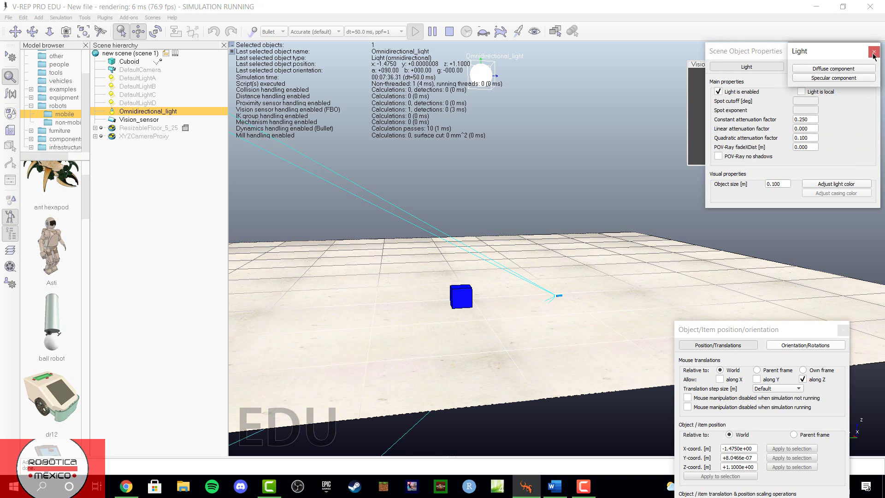
pyautogui.click(874, 51)
# Set the omnidirectional light's object size to 0.500 m.
pyautogui.click(829, 67)
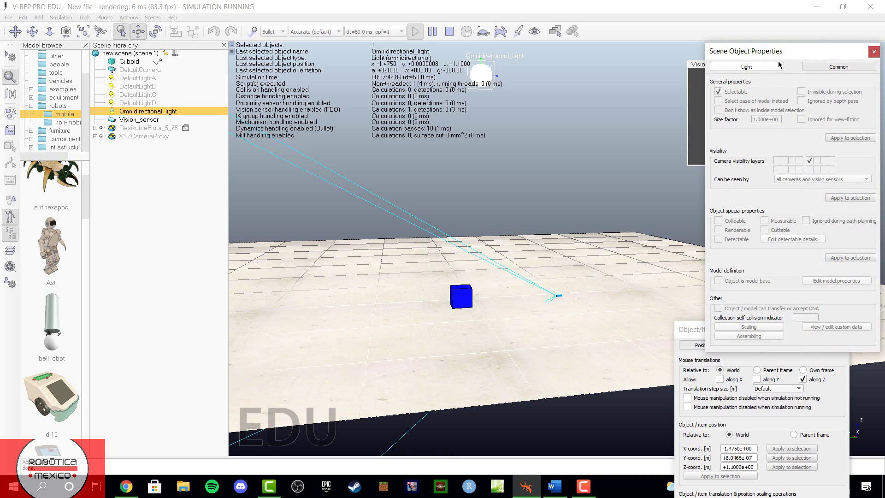
pyautogui.click(763, 70)
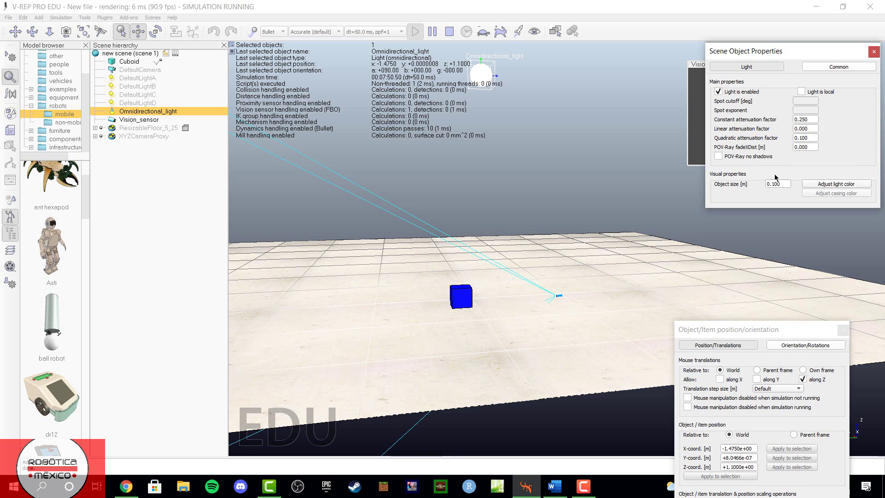
pyautogui.click(774, 184)
pyautogui.press('Return')
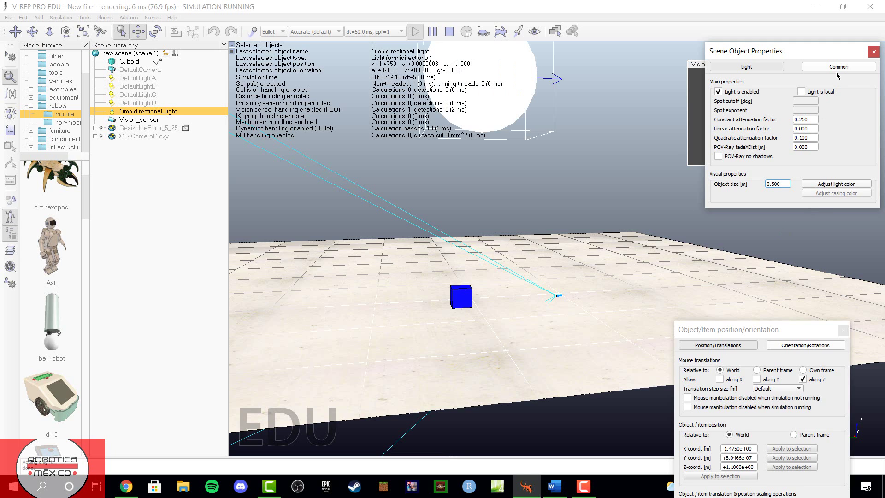
# Reopen the light's diffuse colour, try varying the red component and close the colour adjustment.
pyautogui.click(814, 184)
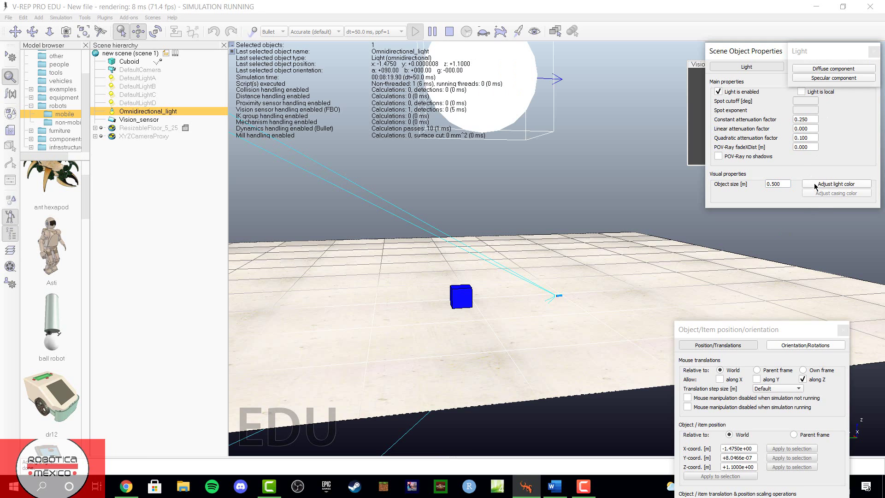
pyautogui.click(816, 69)
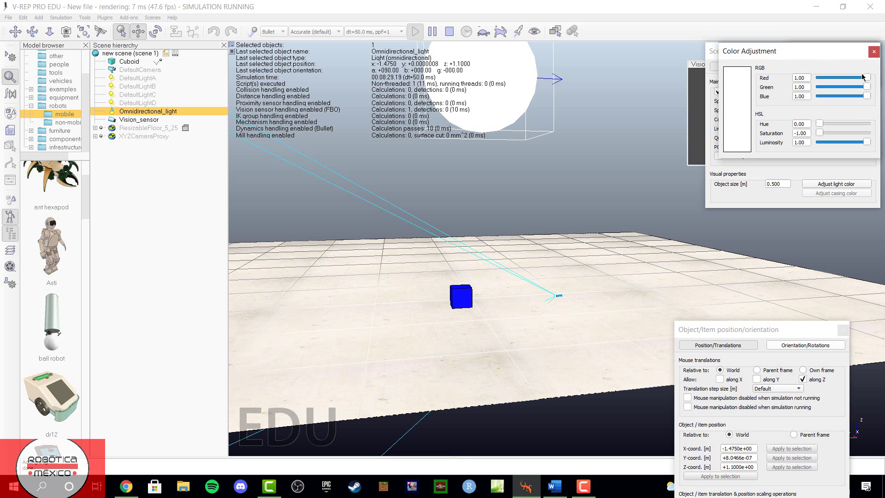
pyautogui.moveTo(867, 78)
pyautogui.mouseDown()
pyautogui.moveTo(800, 79)
pyautogui.moveTo(865, 77)
pyautogui.moveTo(820, 89)
pyautogui.moveTo(876, 79)
pyautogui.mouseUp()
pyautogui.click(874, 51)
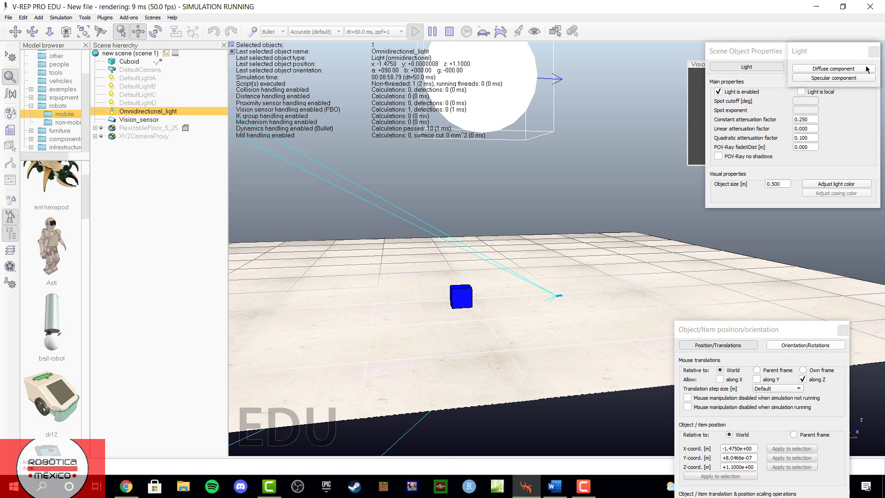
# Close the light component, object properties and position/orientation dialogs.
pyautogui.click(873, 51)
pyautogui.click(874, 51)
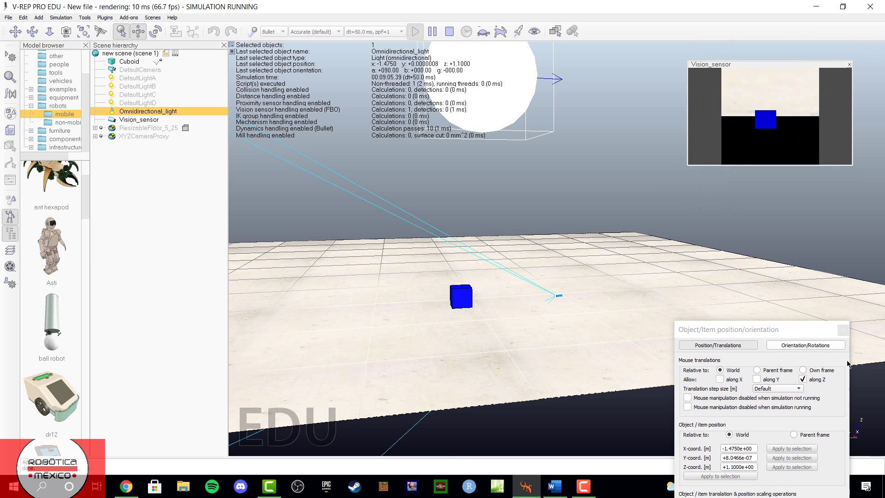
pyautogui.click(828, 329)
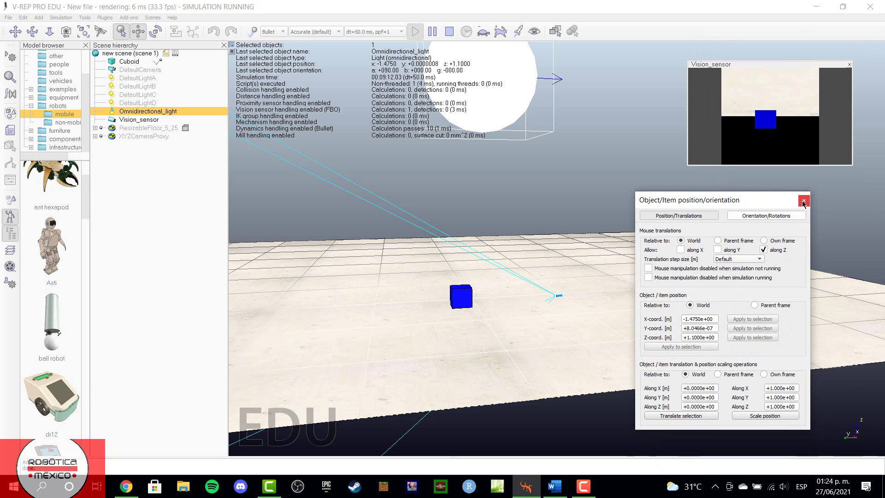
pyautogui.click(804, 201)
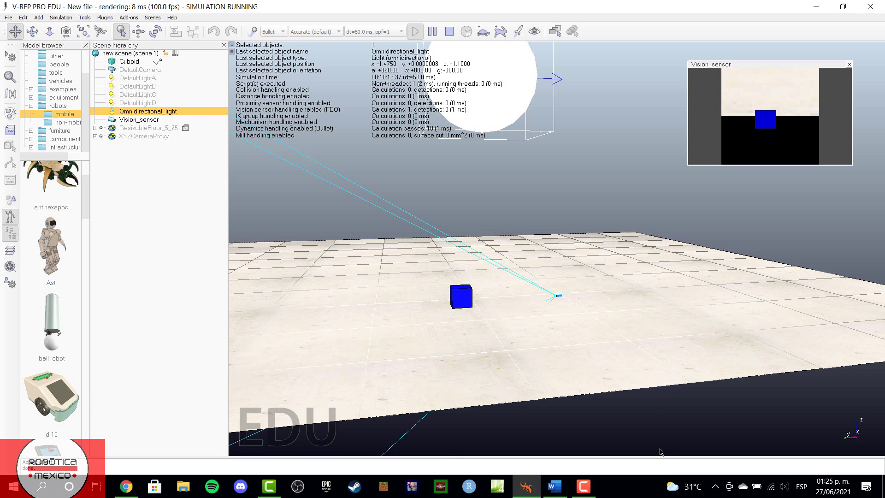
pyautogui.click(583, 487)
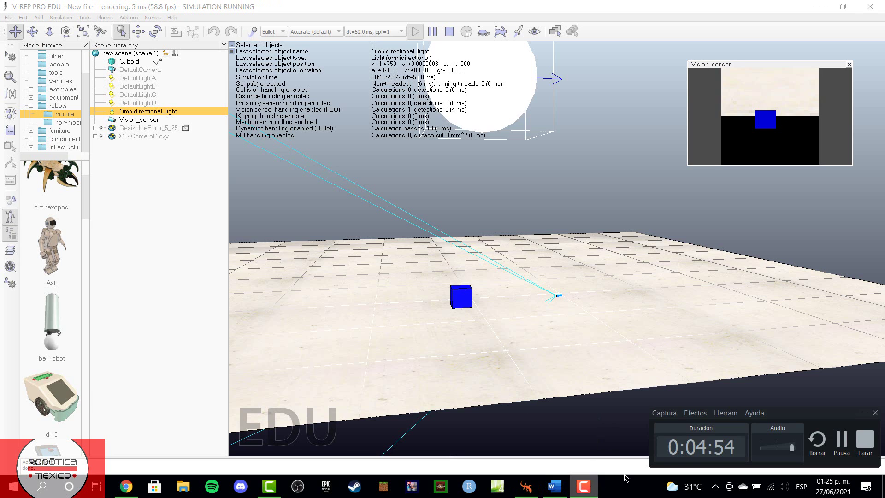